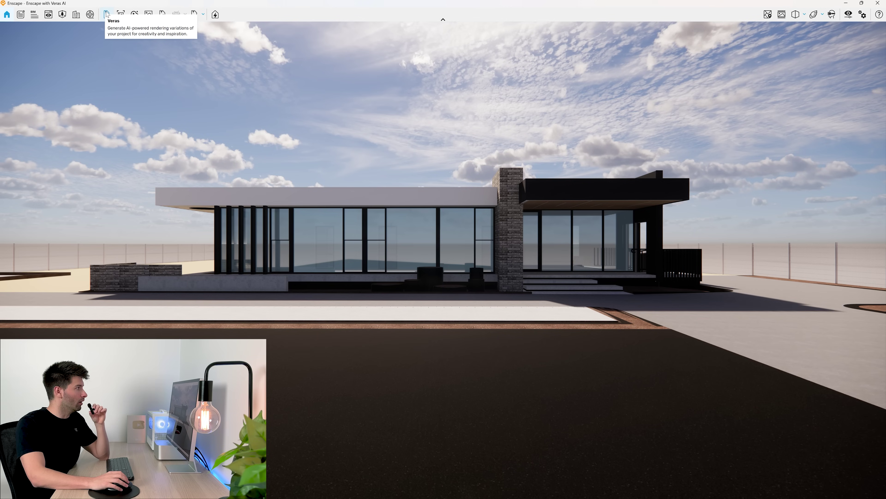
Launch Veras AI from the Enscape toolbar, placing it beside the house render view
click(107, 14)
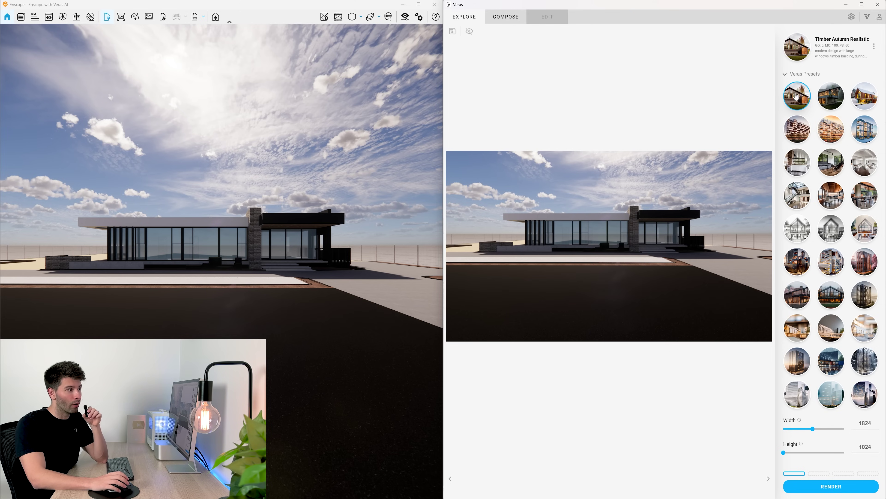
Sign in with CHAOS LOGIN so Veras loads the house view with Timber Autumn Realistic
mouse_move(795, 96)
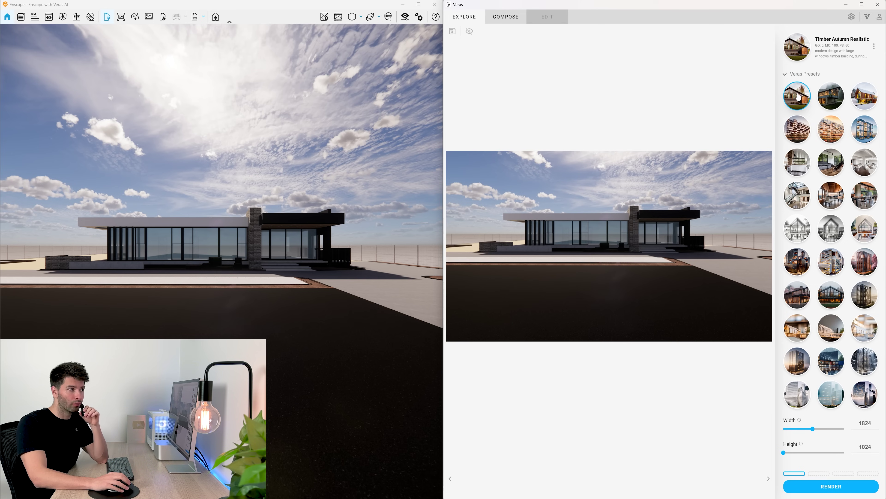
Render the house once, then three more times using the Forest Rain Realistic preset
click(842, 490)
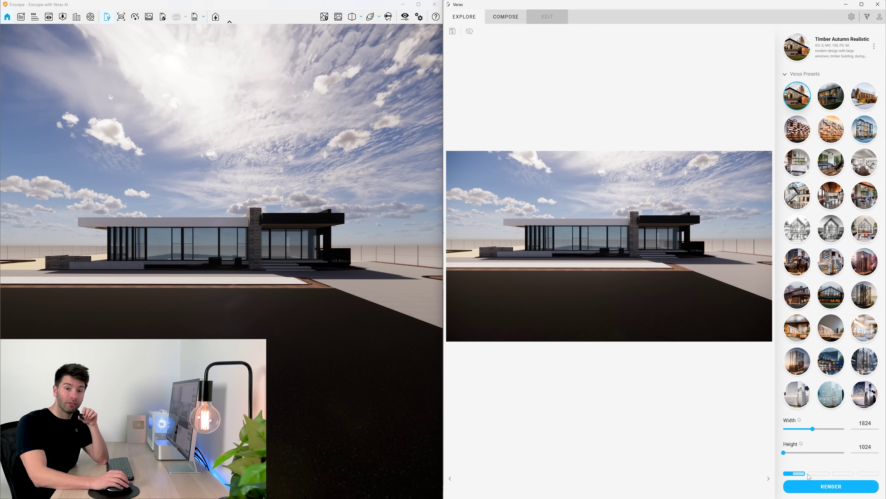
click(832, 102)
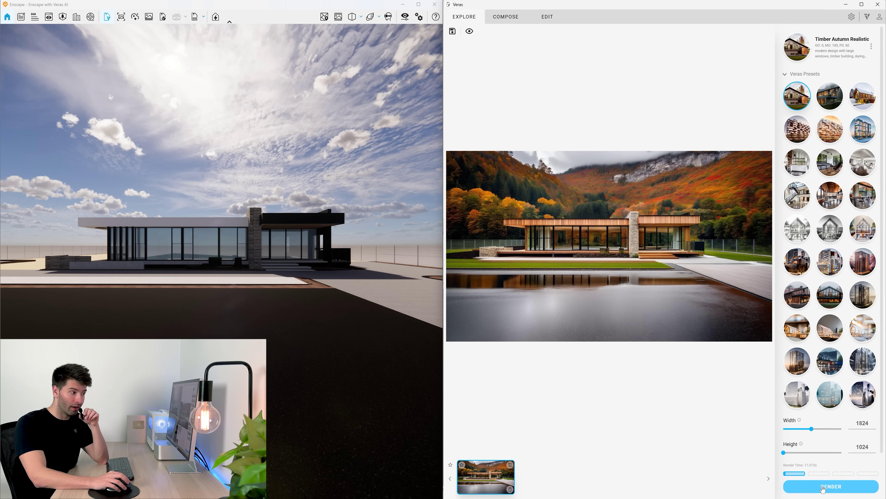
click(832, 486)
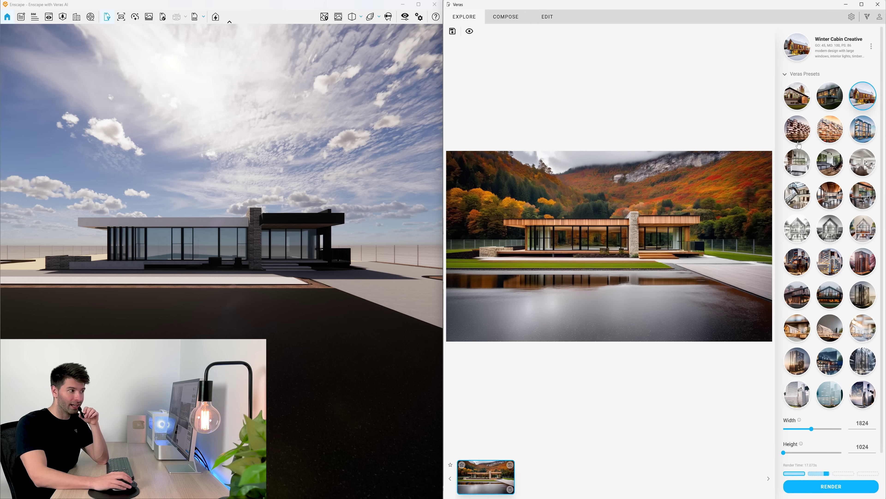
click(841, 488)
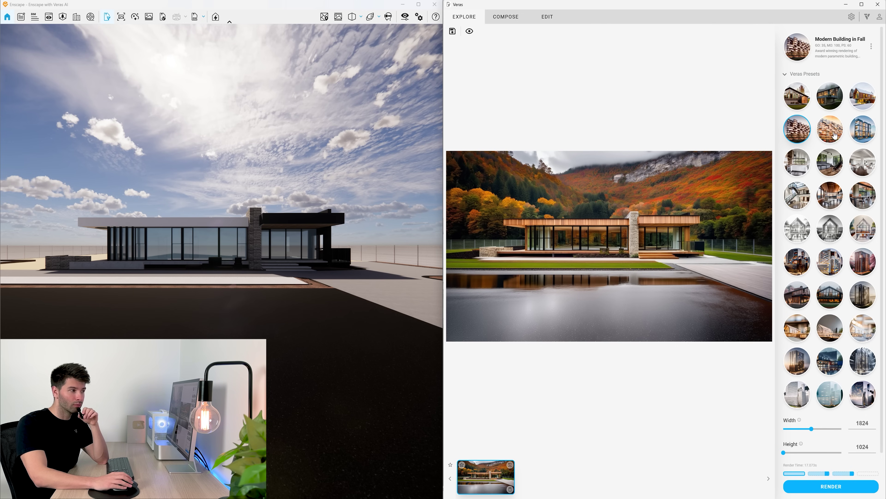
click(848, 489)
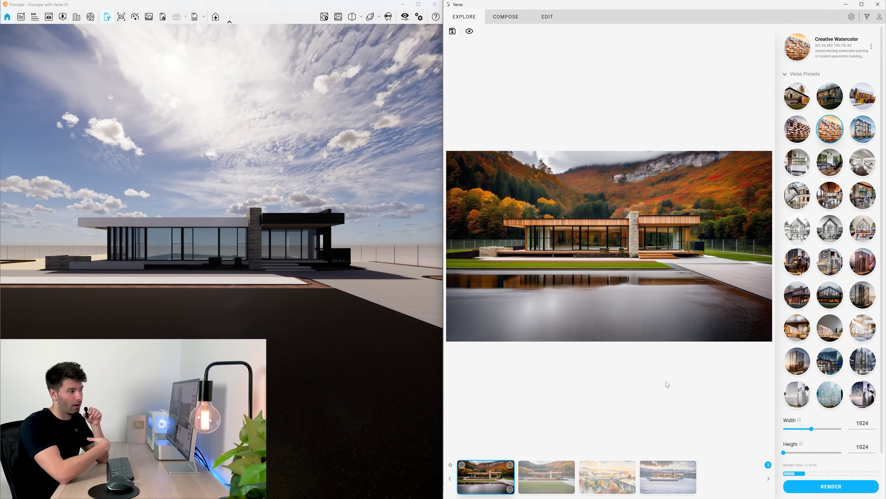
Preview the lawn, watercolour, snowy winter cabin and autumn modern building renders in turn
click(555, 478)
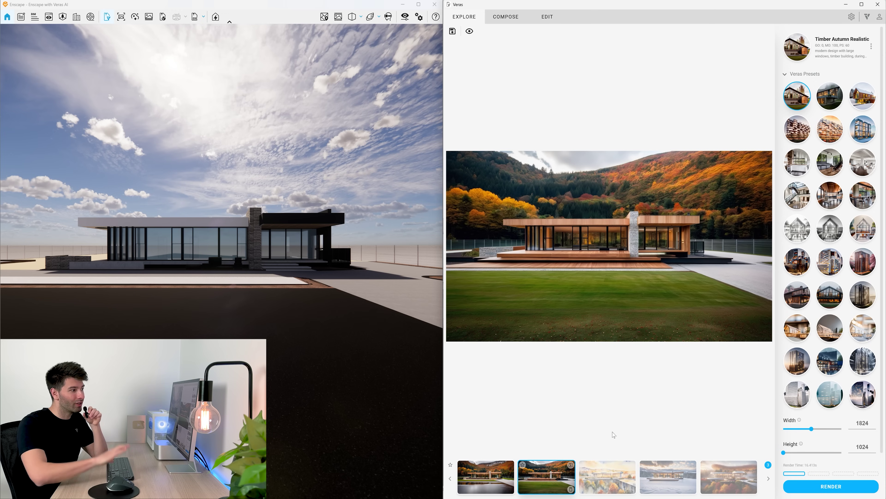
click(606, 476)
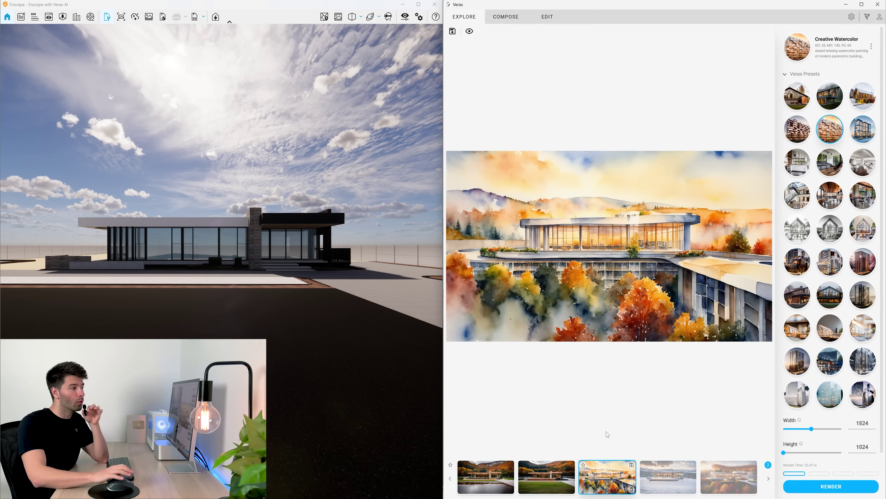
click(666, 480)
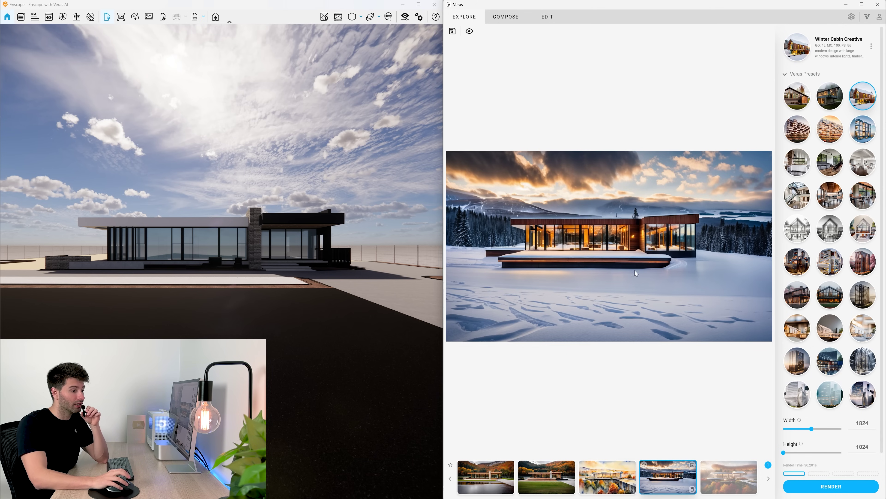
click(725, 481)
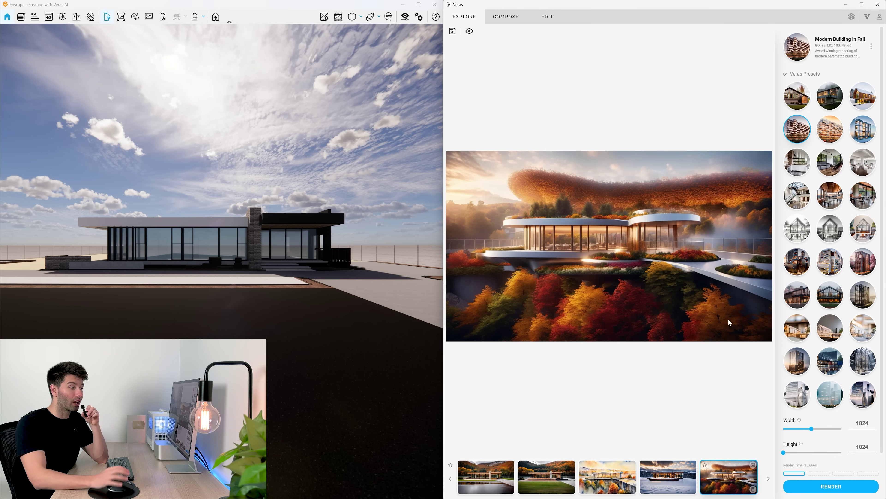
Pick another style preset and render the house with Starchitecture Realistic
click(797, 393)
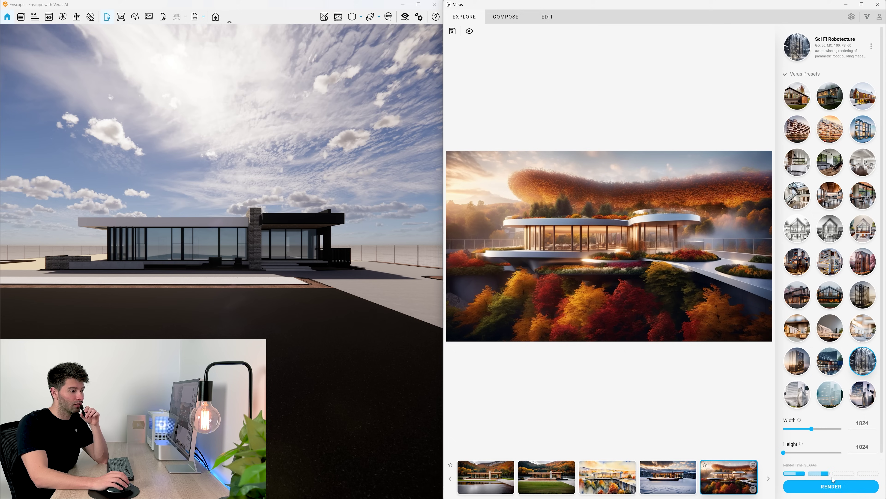
click(832, 486)
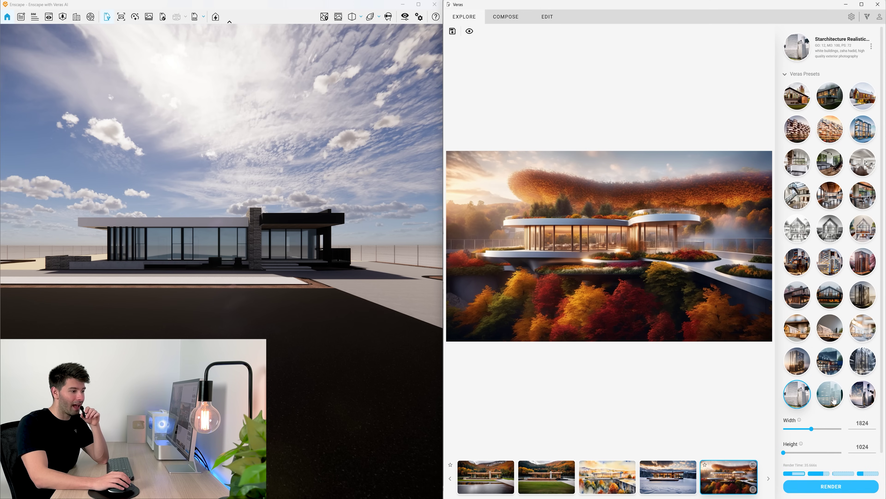
mouse_move(834, 400)
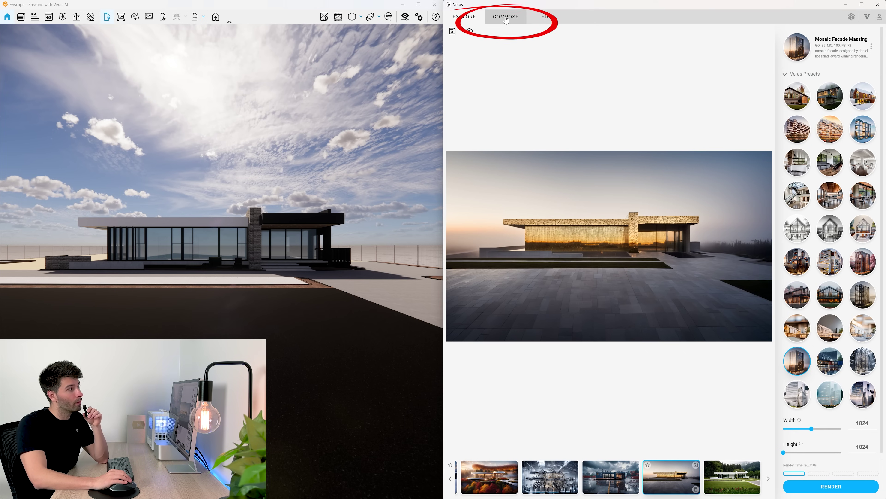
In COMPOSE, drop the Mosaic Facade Massing Geometry Override from 35 to 0
click(523, 17)
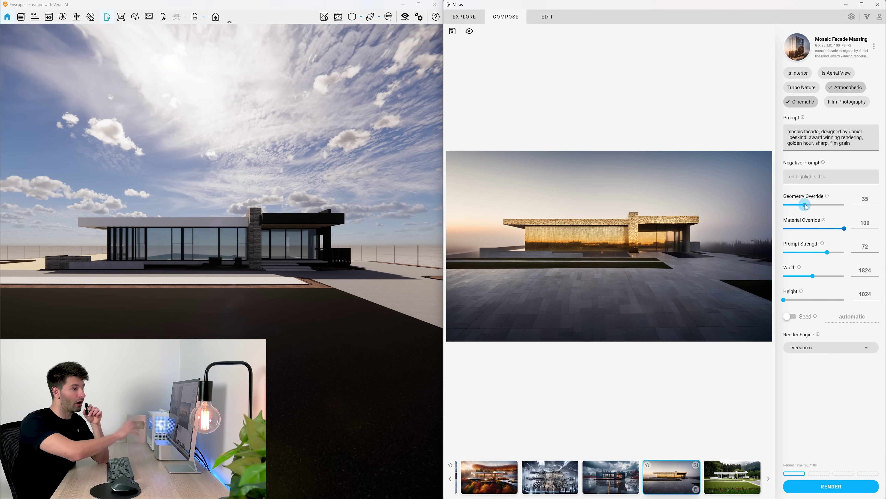
drag(805, 205, 772, 206)
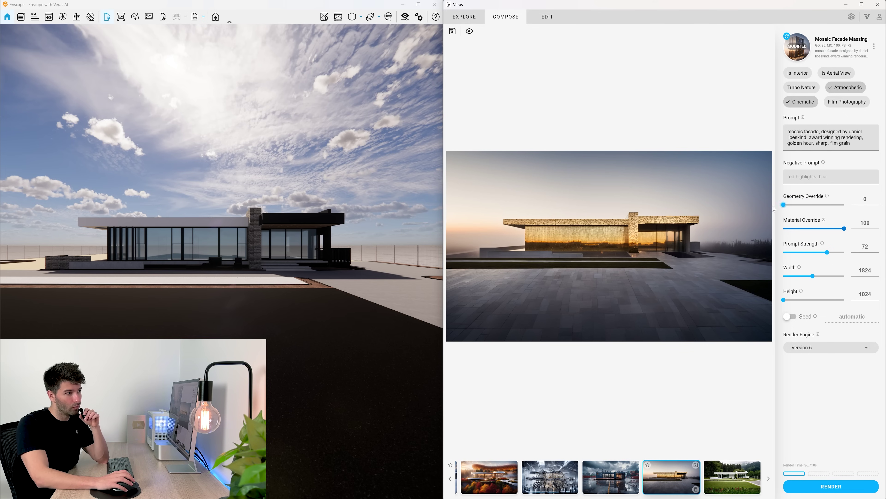
mouse_move(822, 224)
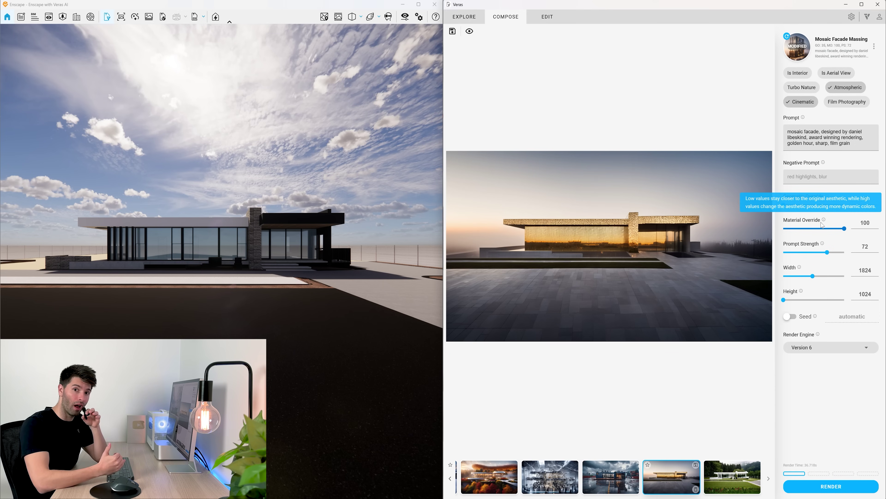
Set Material Override to 10 and Prompt Strength to 25
drag(845, 228, 790, 231)
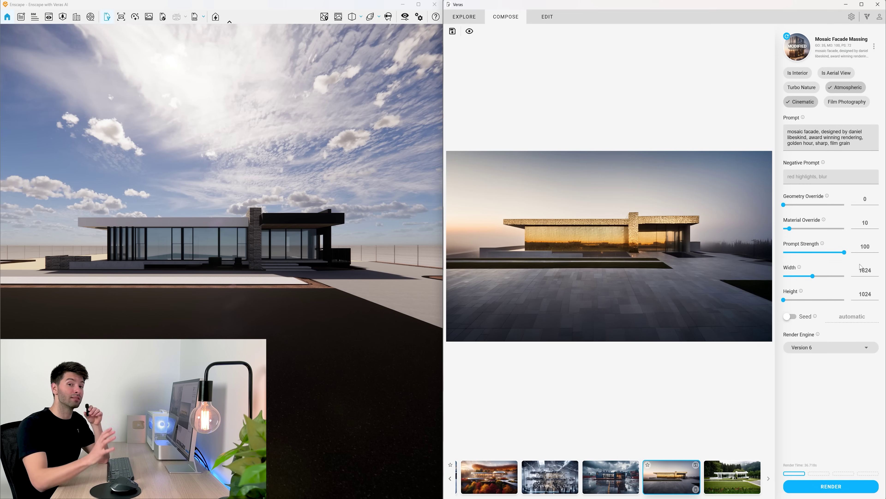
drag(846, 257, 804, 258)
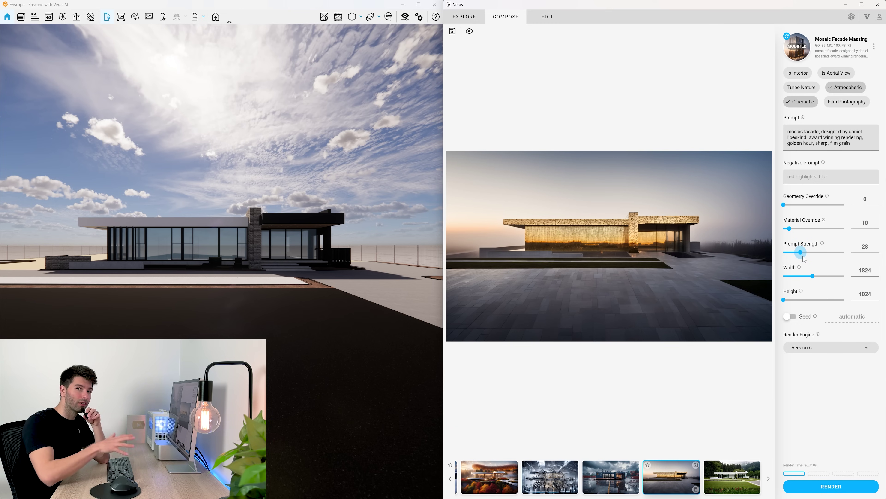
drag(804, 258, 802, 259)
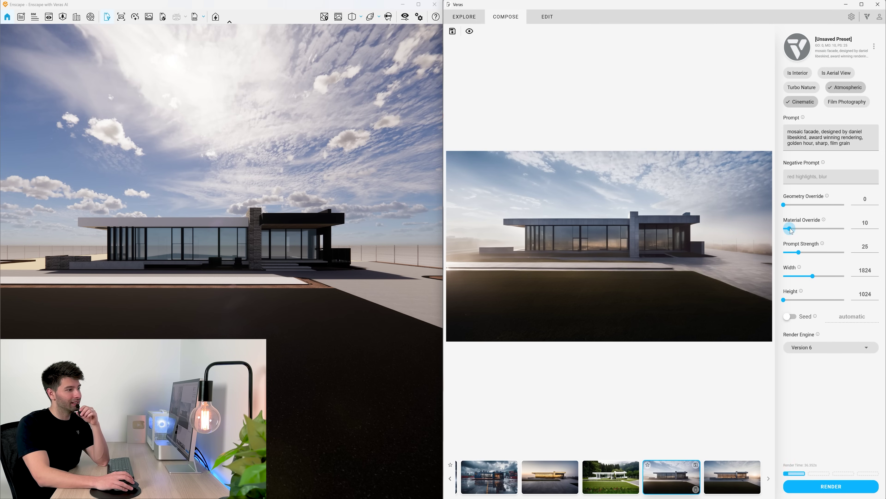
Raise Material Override to 75 and select the mosaic facade wording in the prompt
drag(784, 204, 831, 231)
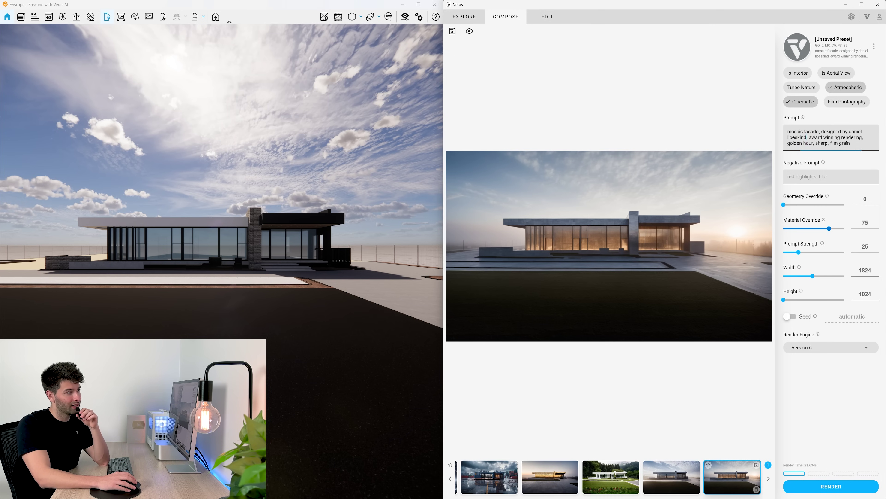
drag(806, 138, 764, 132)
Paste the new prompt opening, add 'Australian native vegetation in foreground', and set Geometry Override 35
text(ultra modern glass building)
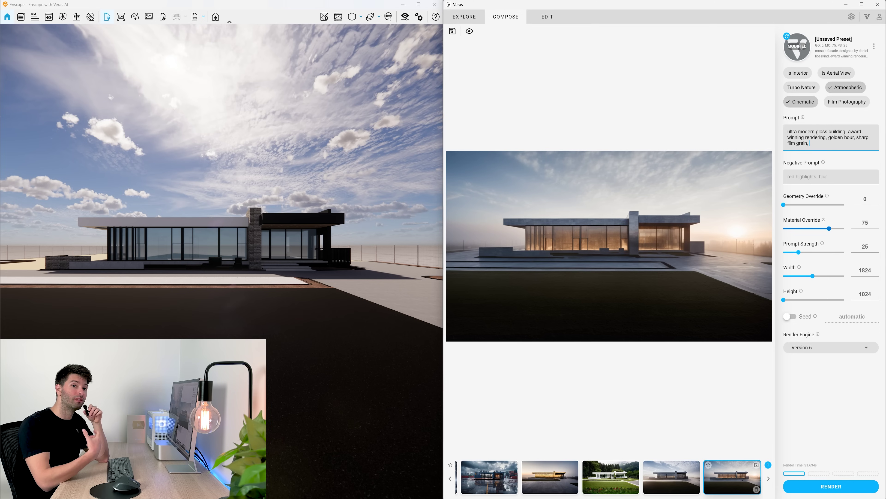
text(Australian native vegetation in foreground)
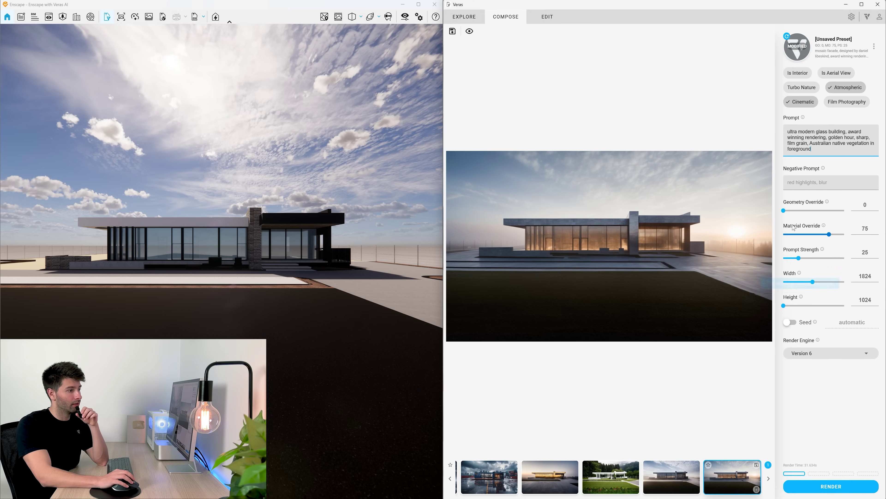
drag(783, 210, 805, 212)
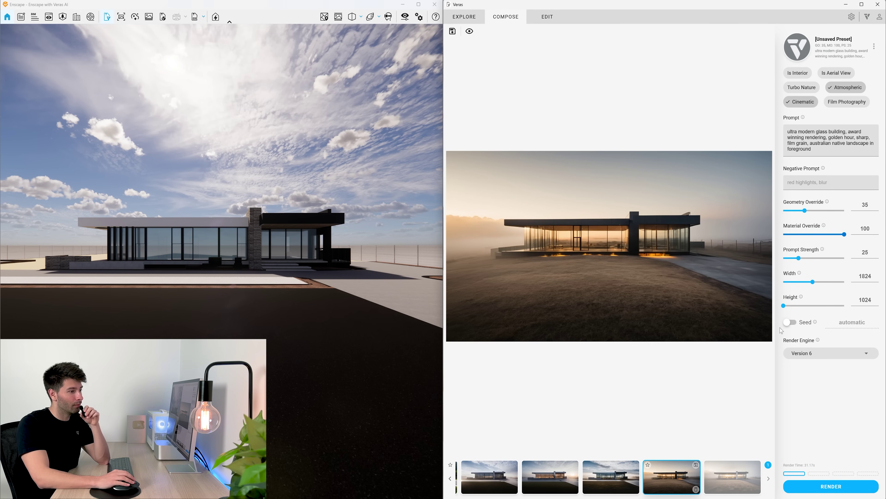
Preview the fifth render, the glowing glass house over dry grassland at Prompt Strength 50
click(735, 482)
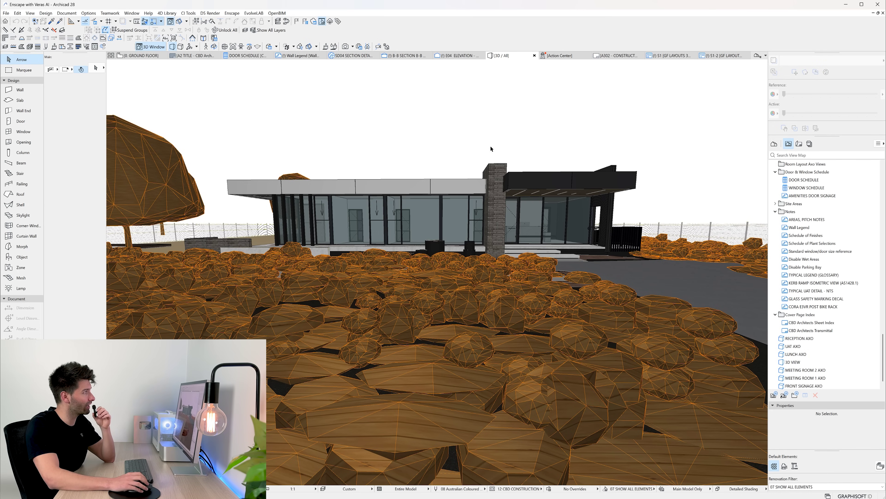
Launch Veras in Archicad and sync its preview to the new corner view of the house
click(255, 13)
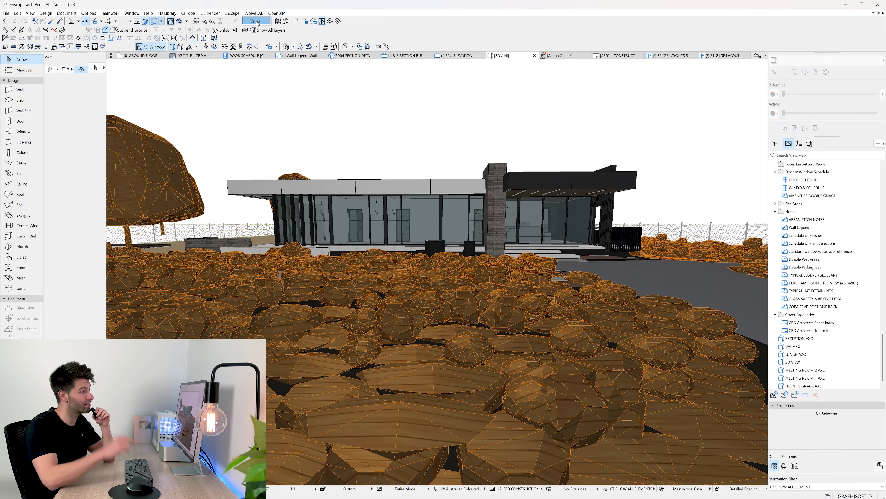
click(256, 21)
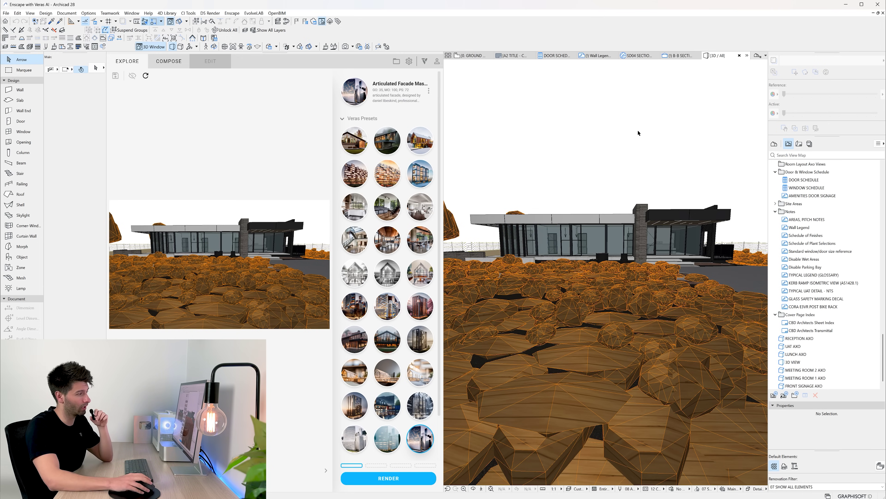
scroll(633, 257, up, 5)
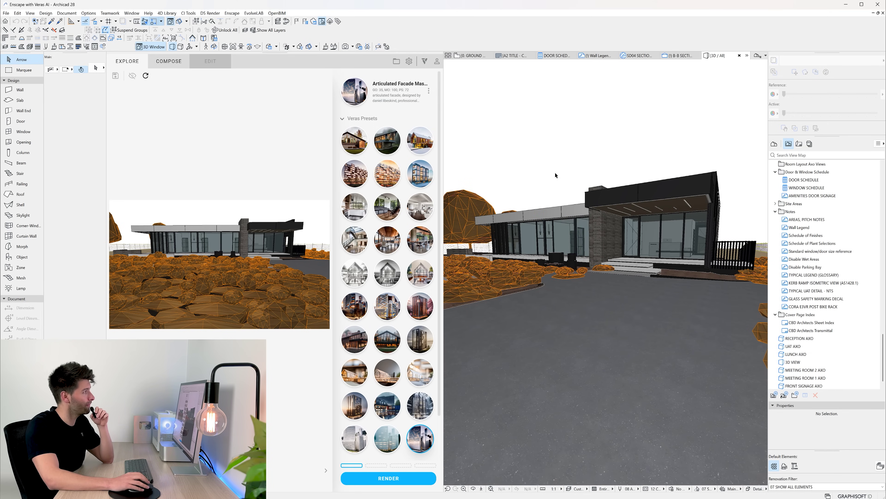
click(145, 76)
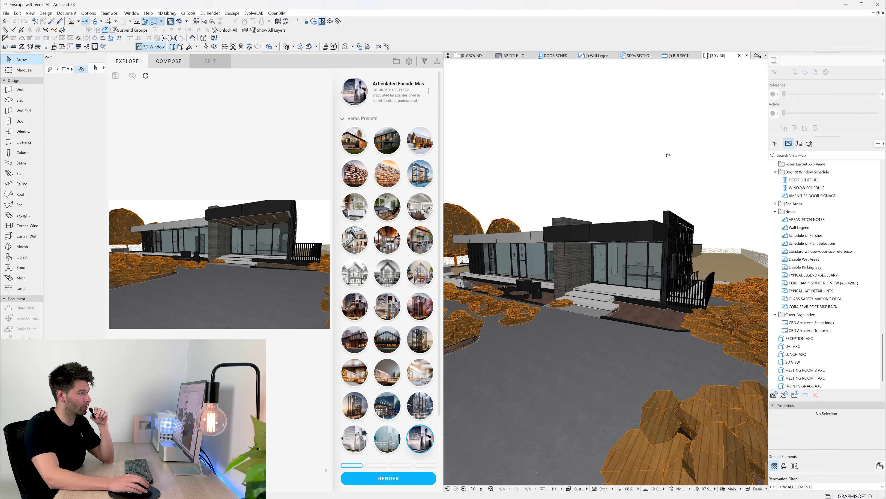
click(146, 76)
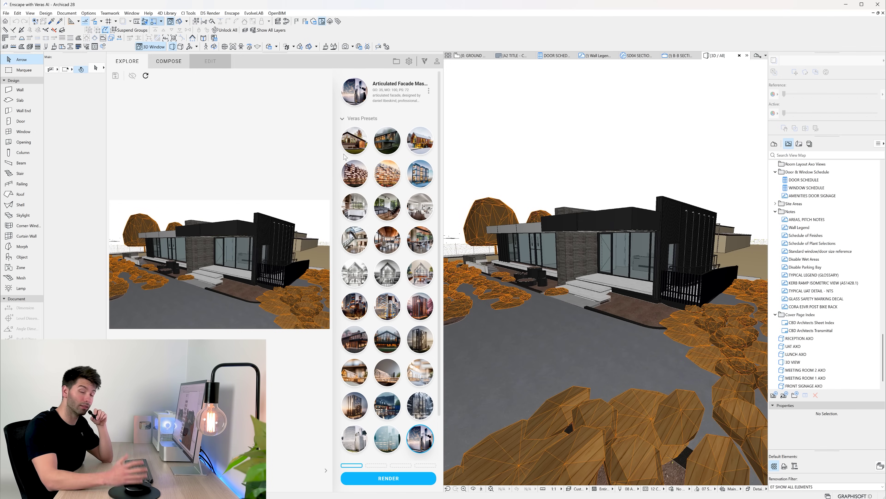
mouse_move(344, 157)
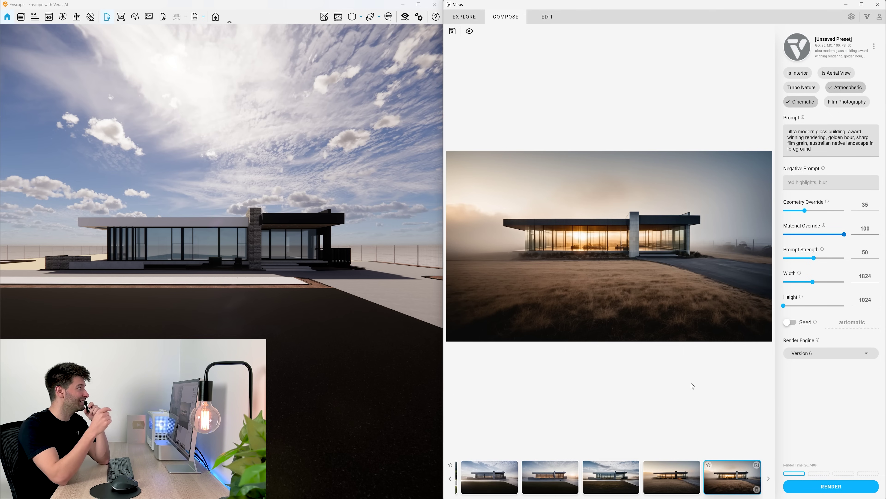
Set Enscape's horizon source to the HDRI Skybox and rotate it to 200° for a low sun
click(317, 154)
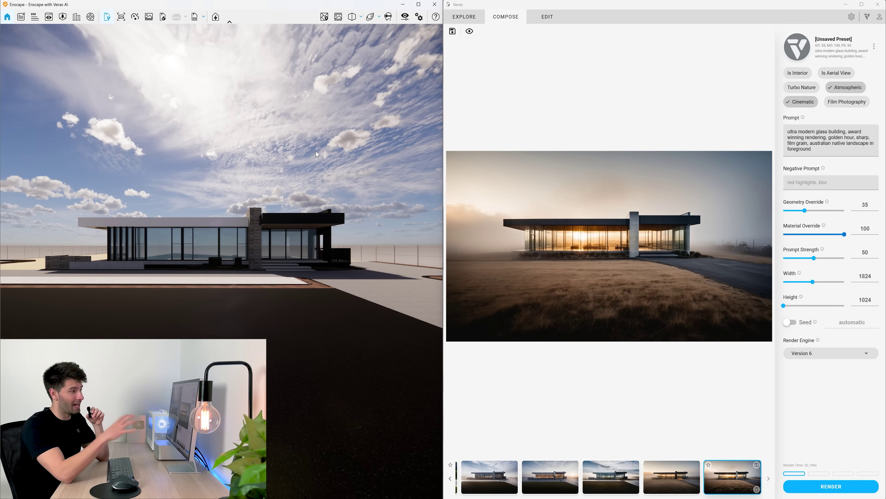
click(405, 16)
click(765, 266)
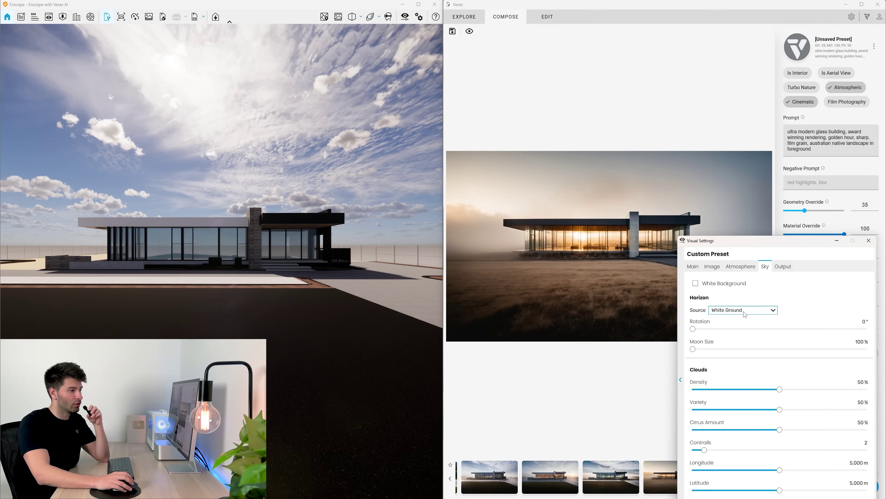
click(749, 310)
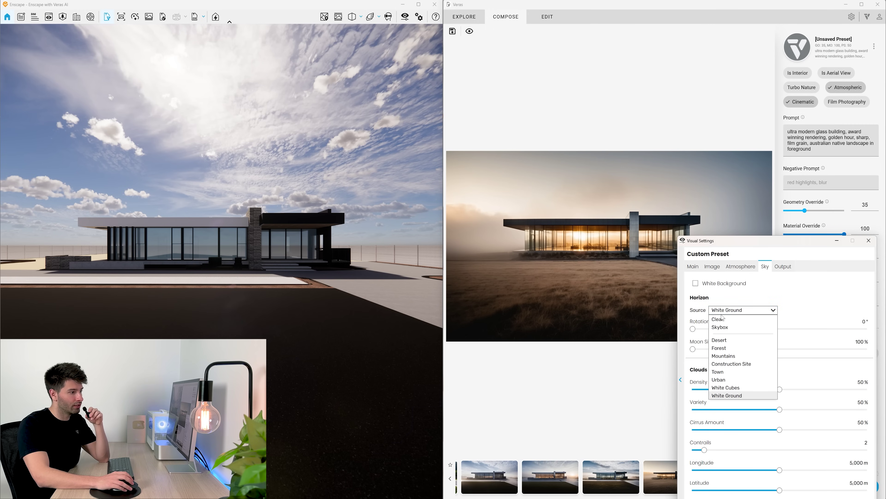
click(723, 329)
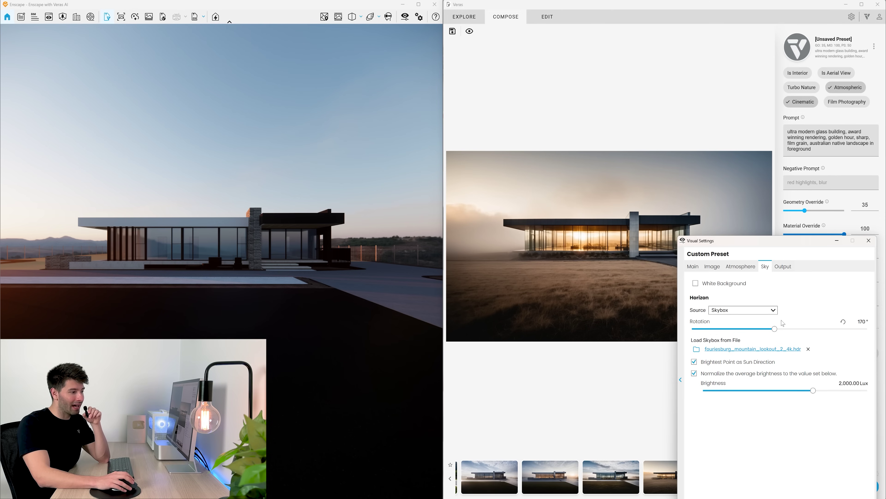
drag(774, 330, 790, 329)
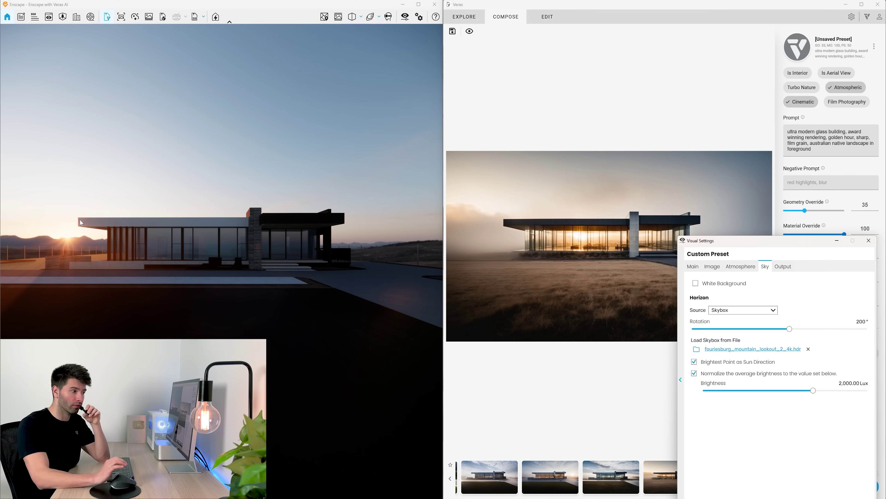
Keep Two-Point projection, disable auto exposure, set Ultra rendering quality and exposure to about 41%
click(693, 267)
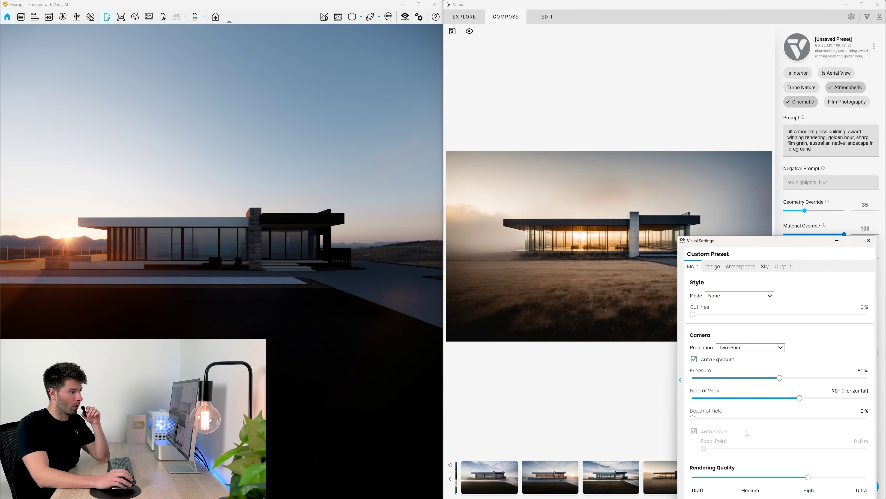
click(741, 347)
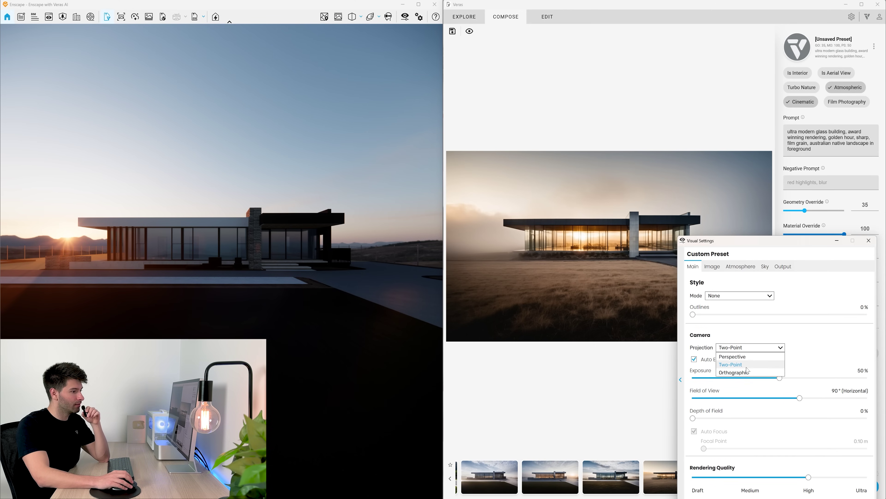
click(733, 363)
click(716, 362)
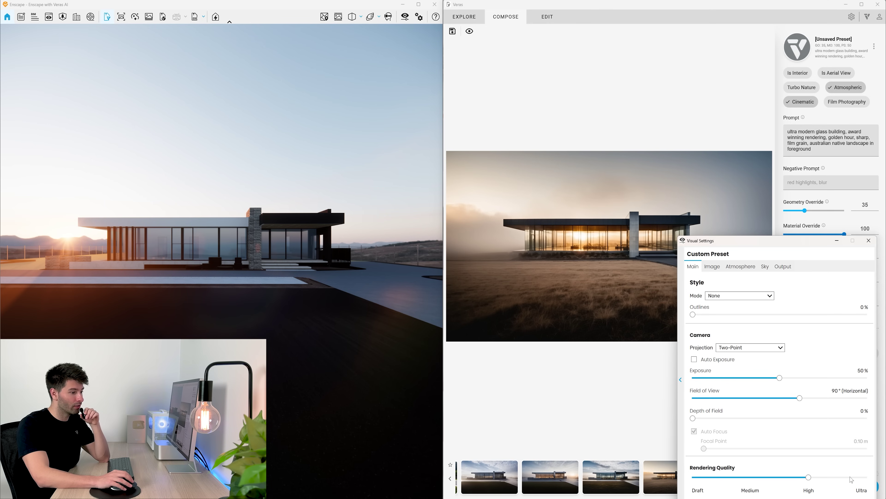
drag(810, 478, 867, 477)
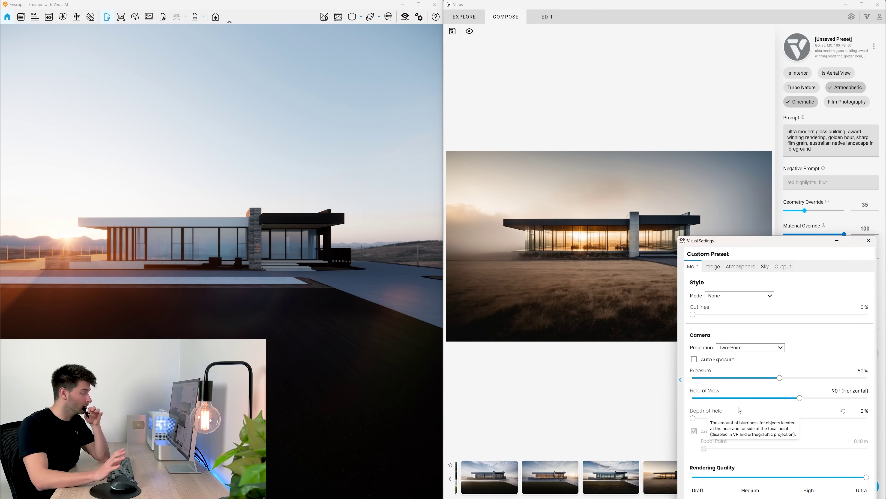
drag(779, 378, 764, 378)
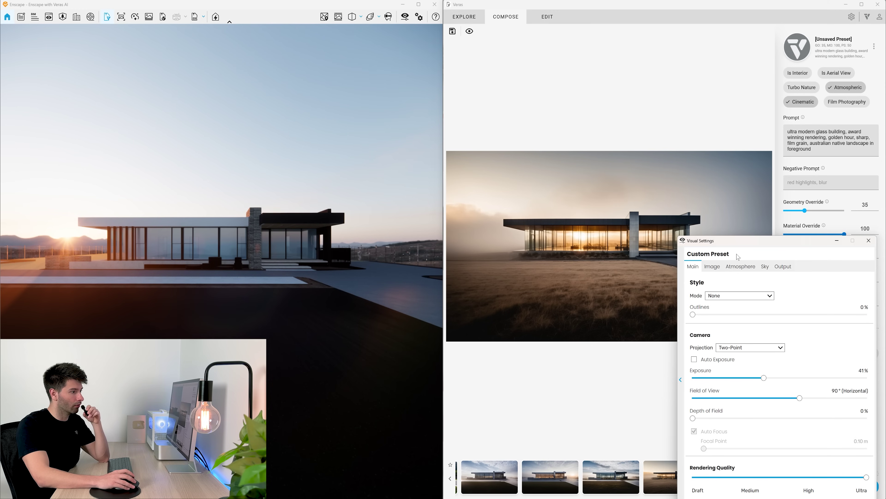
click(712, 266)
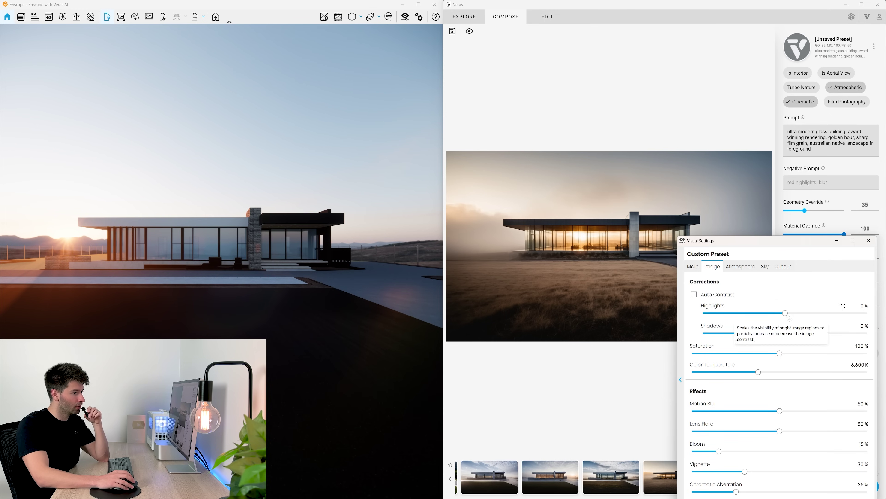
Set highlights −100%, shadows −70%, saturation 103%, 4,835 K, stronger vignette and no chromatic aberration
drag(729, 313, 696, 317)
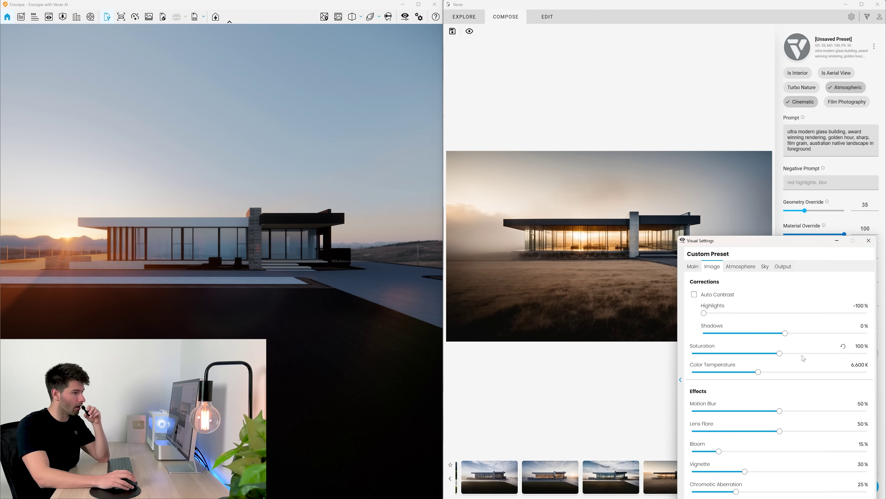
drag(785, 333, 729, 326)
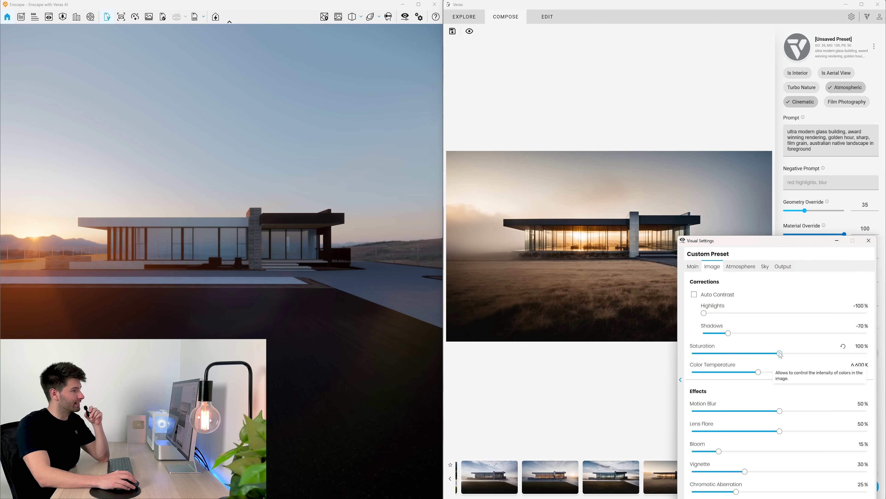
drag(779, 354, 736, 372)
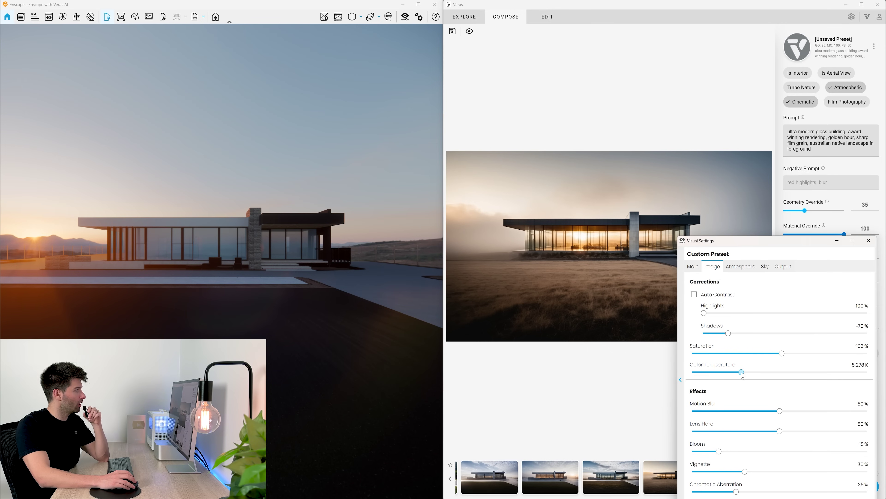
drag(780, 431, 791, 471)
drag(736, 491, 693, 491)
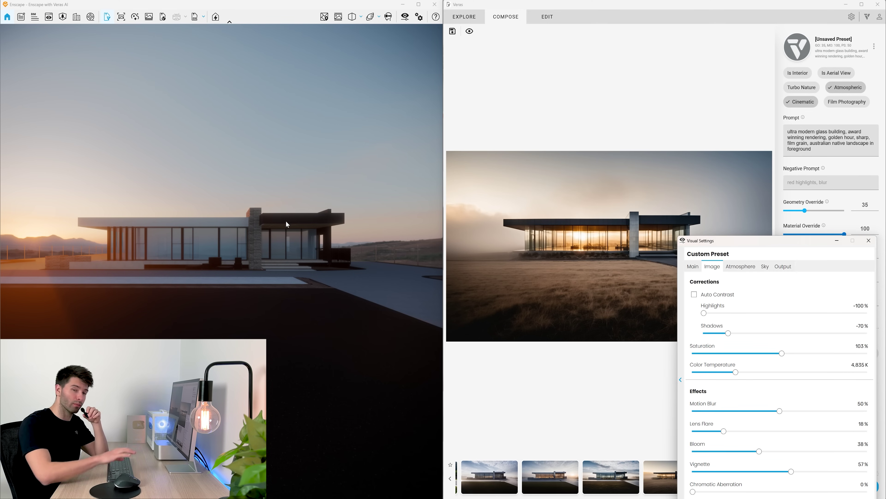
click(741, 266)
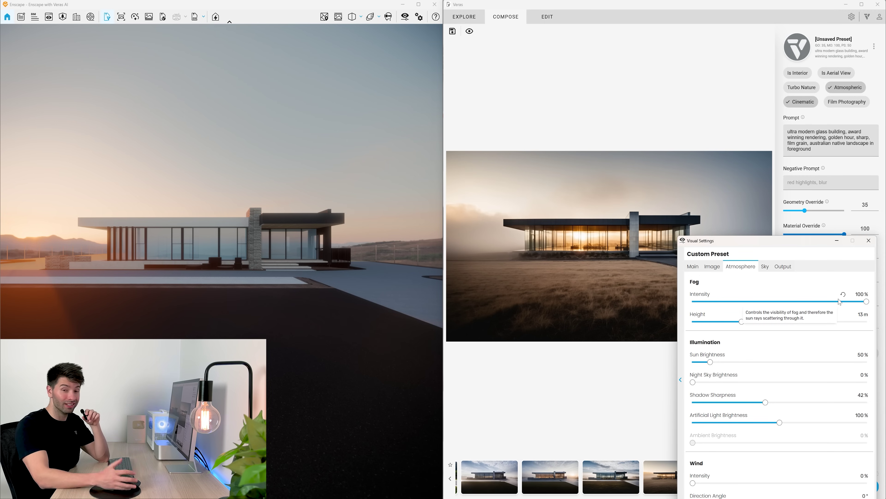
Lower the Enscape fog height toward 10 m on the Atmosphere settings
drag(742, 321, 762, 321)
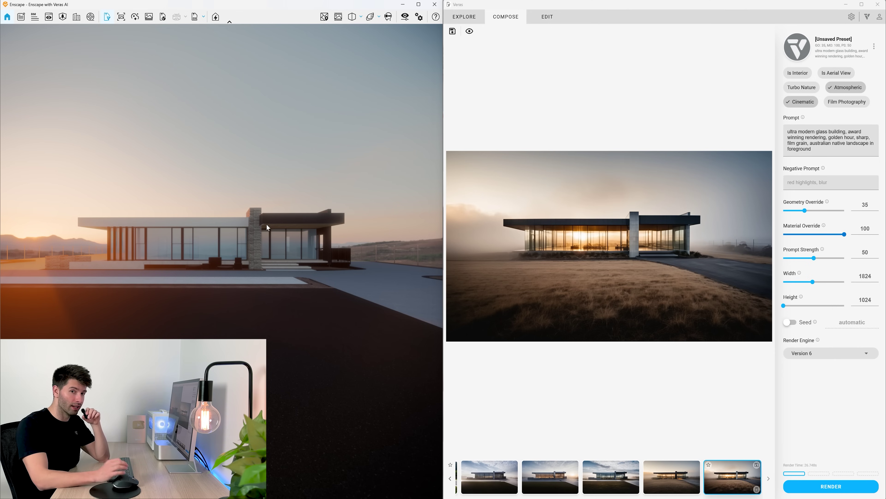
Browse the Enscape Asset Library for grass assets, then leave asset placement mode
click(63, 16)
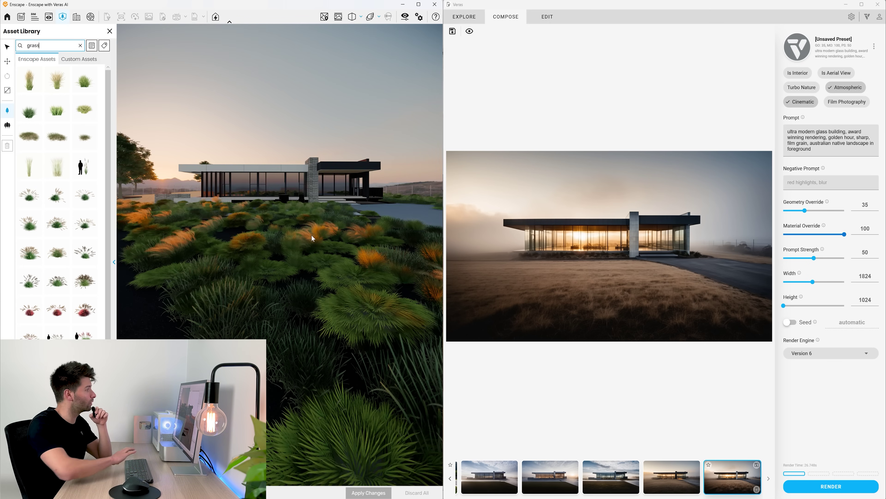
key(Escape)
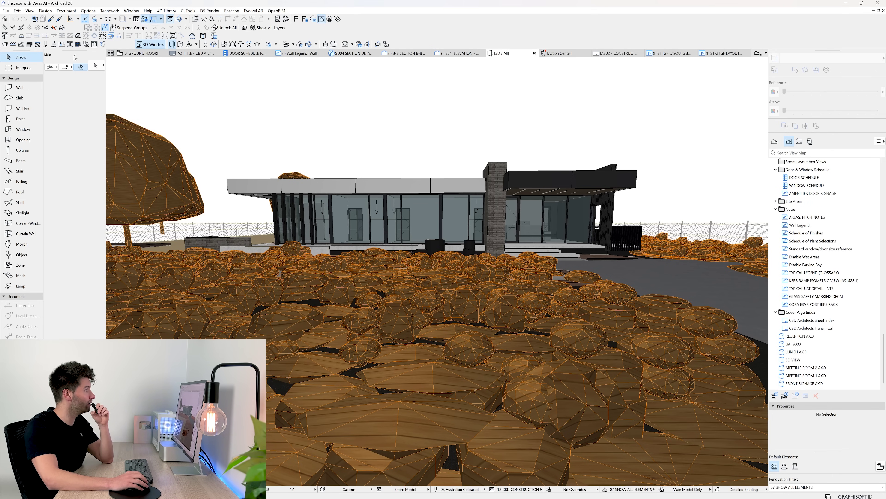
Open the Enscape Material Library from Archicad and scroll through its brick and concrete materials
click(232, 11)
click(253, 50)
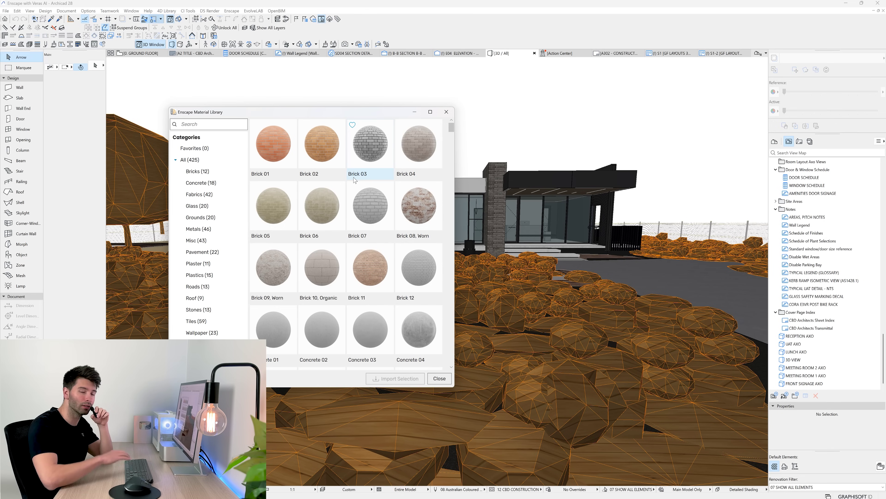
scroll(360, 296, down, 5)
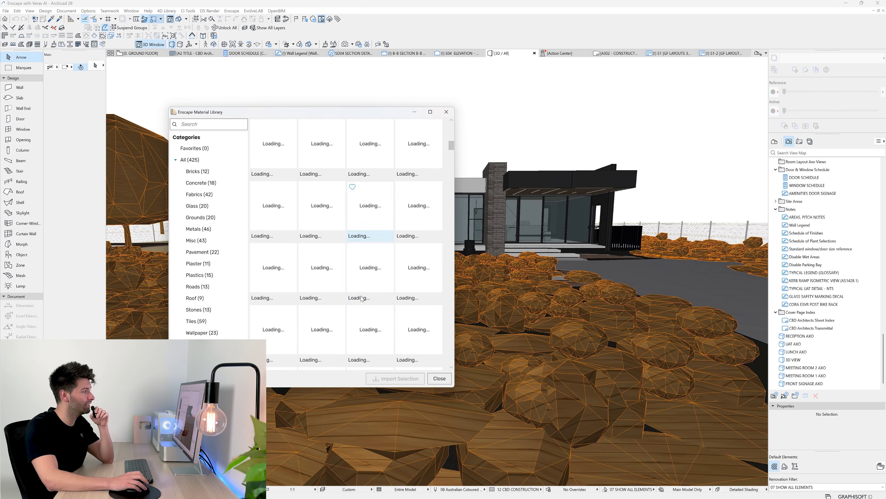
scroll(359, 297, up, 3)
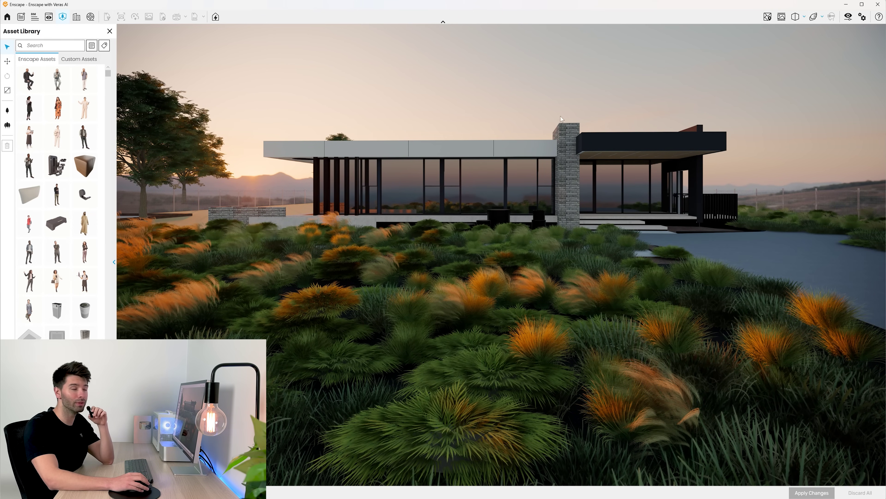
Close the Enscape Asset Library panel so the sunset render fills the window
click(109, 32)
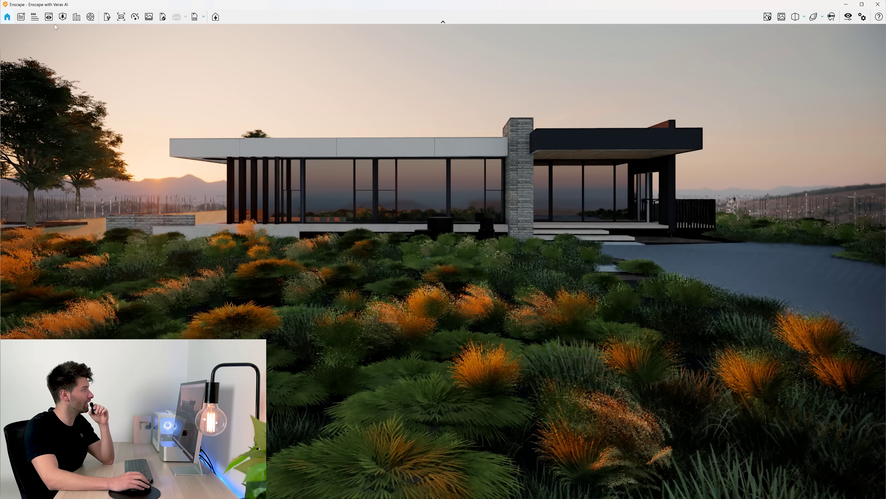